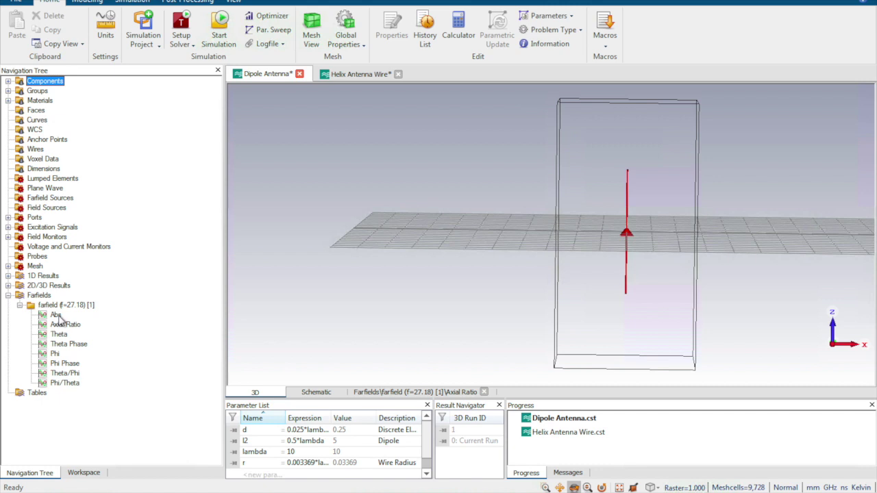
Display the dipole's axial ratio farfield plot and compare its Theta and Phi component plots at 27.18 GHz
{"action": "left_click", "coordinate": [63, 325]}
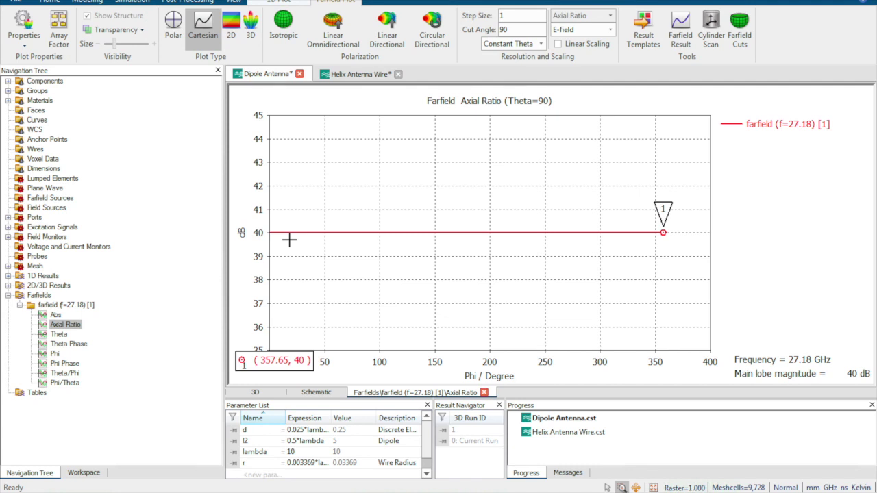
{"action": "left_click", "coordinate": [62, 335]}
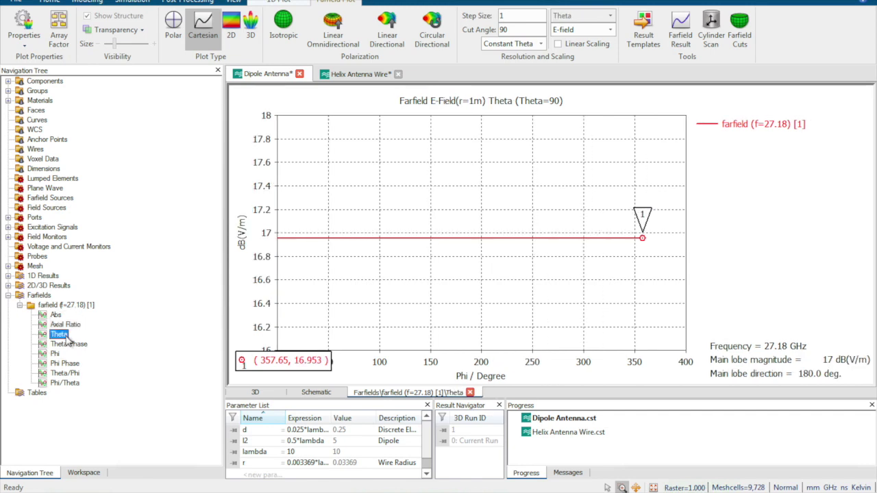
{"action": "left_click", "coordinate": [57, 355]}
{"action": "left_click", "coordinate": [61, 335]}
{"action": "left_click", "coordinate": [56, 355]}
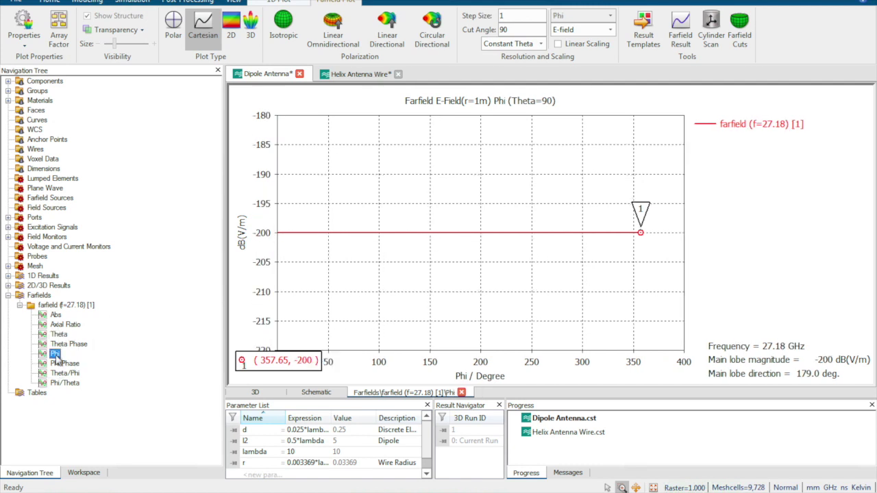
{"action": "left_click", "coordinate": [60, 335]}
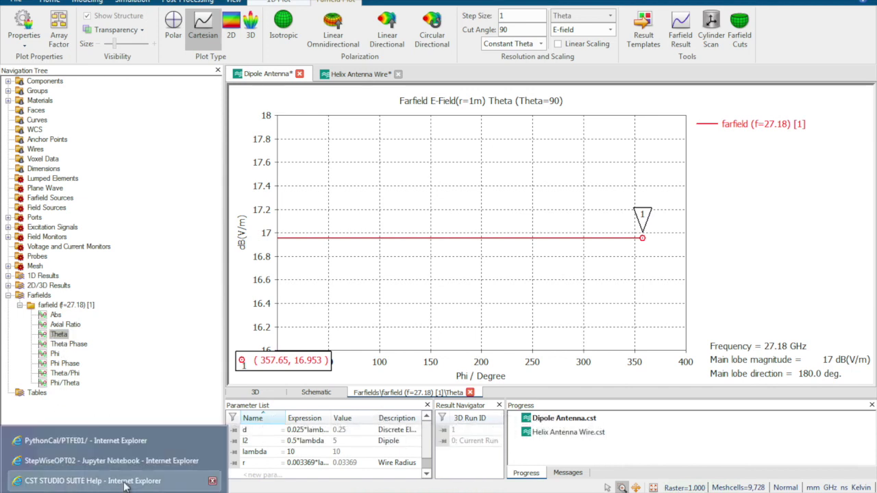
Switch to the CST STUDIO SUITE Help page in Internet Explorer and read it
{"action": "left_click", "coordinate": [96, 482]}
{"action": "scroll", "coordinate": [295, 322], "scroll_direction": "down", "scroll_amount": 1}
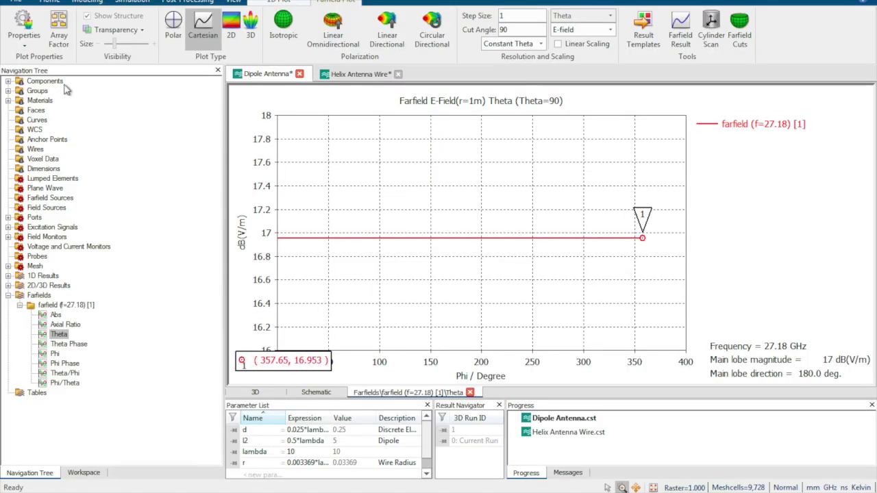
Show the dipole's Theta farfield component as a 3D pattern and inspect the Theta and Phi directions
{"action": "left_click", "coordinate": [250, 28]}
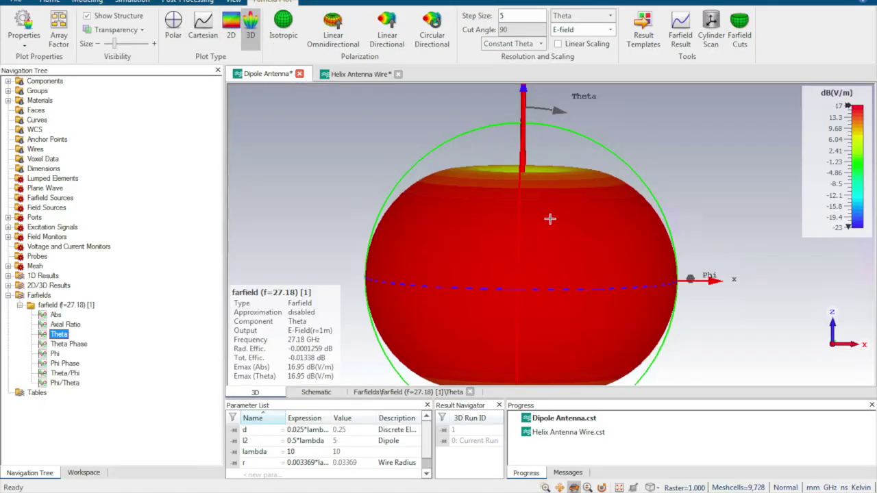
{"action": "middle_click_drag", "start_coordinate": [546, 178], "coordinate": [512, 165]}
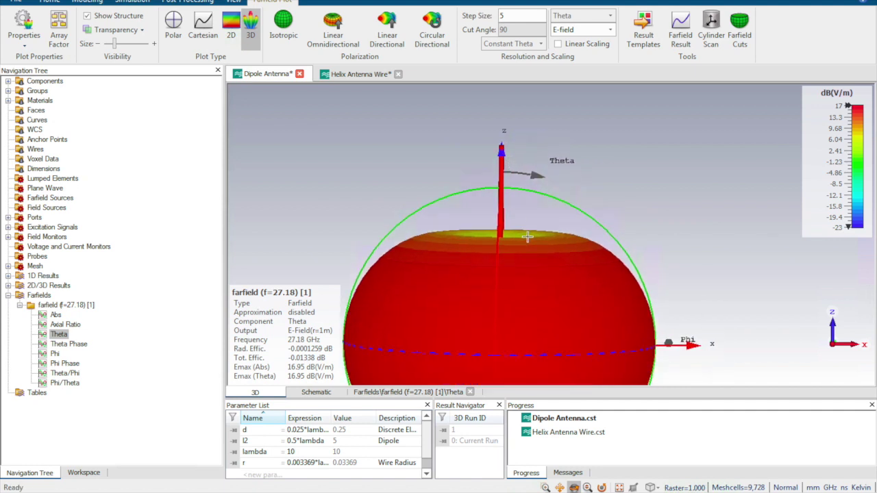
{"action": "middle_click_drag", "start_coordinate": [678, 331], "coordinate": [669, 288]}
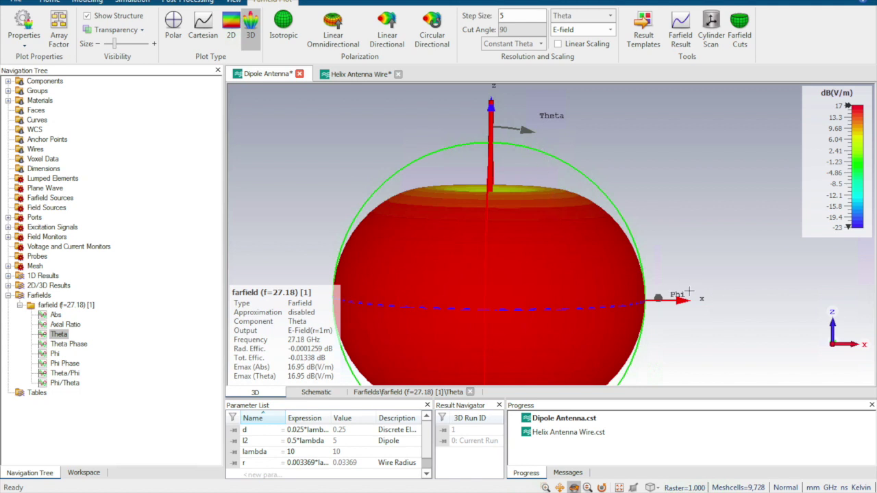
Return the dipole's Theta farfield to a Cartesian plot and view the Phi component for comparison
{"action": "left_click", "coordinate": [59, 334]}
{"action": "left_click", "coordinate": [203, 29]}
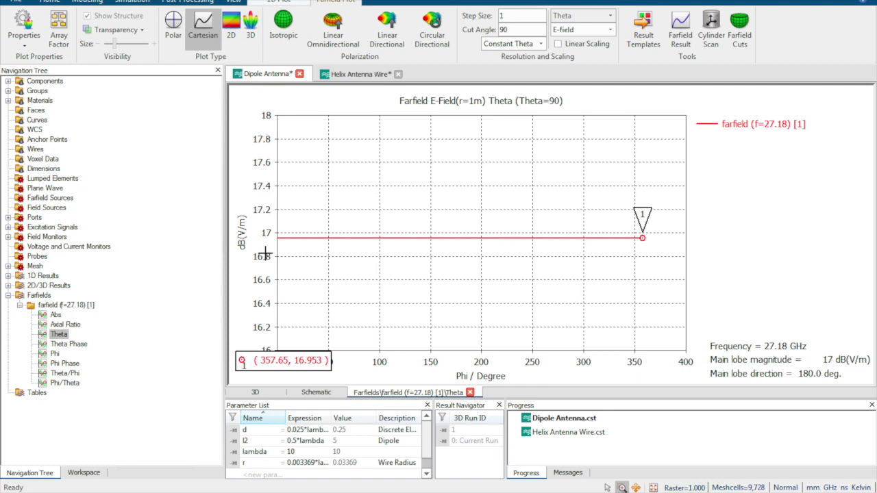
{"action": "left_click", "coordinate": [55, 354]}
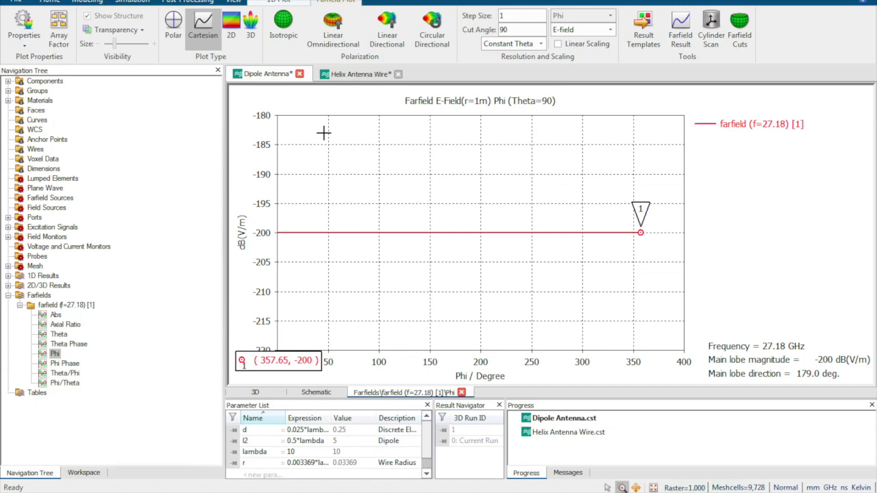
In the Helix Antenna Wire project, compare the Right Polarisation, Left Polarisation and Axial Ratio farfield plots at 0.58 GHz
{"action": "left_click", "coordinate": [357, 74]}
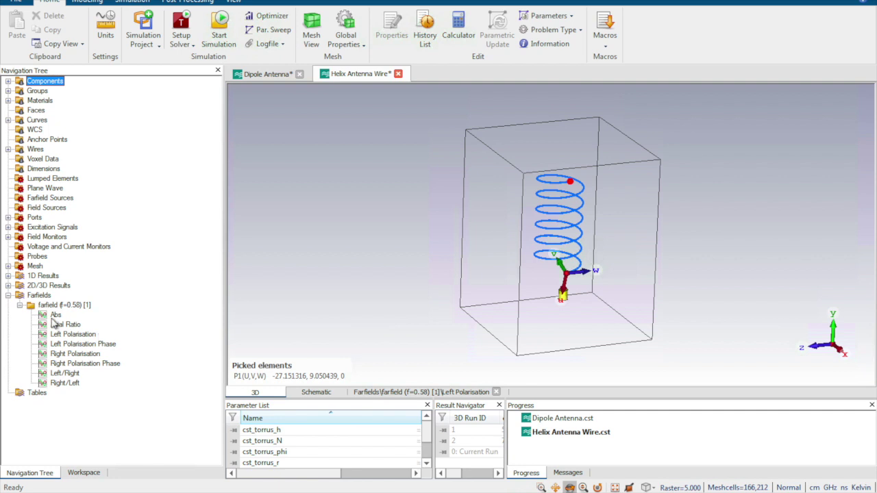
{"action": "left_click", "coordinate": [68, 354]}
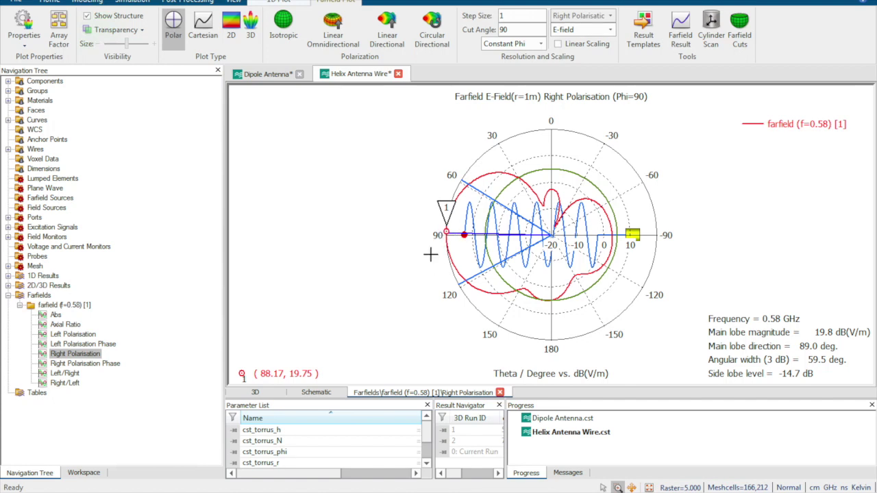
{"action": "left_click", "coordinate": [82, 334]}
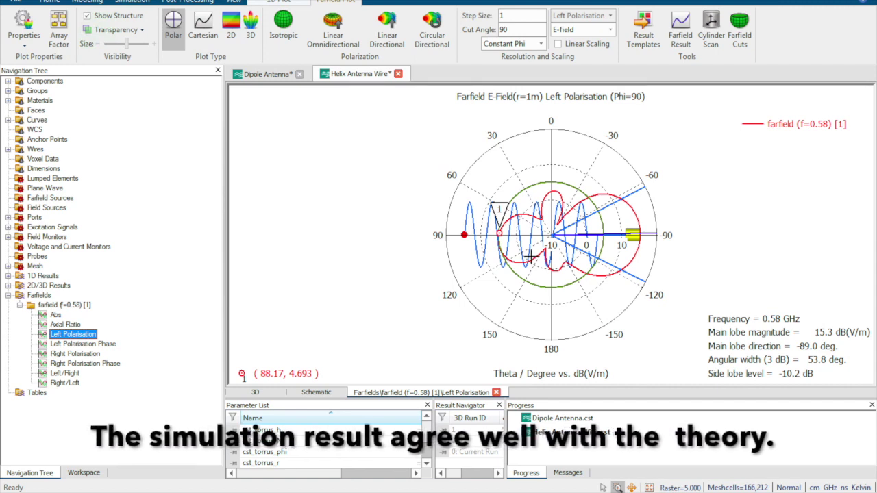
{"action": "left_click", "coordinate": [74, 324]}
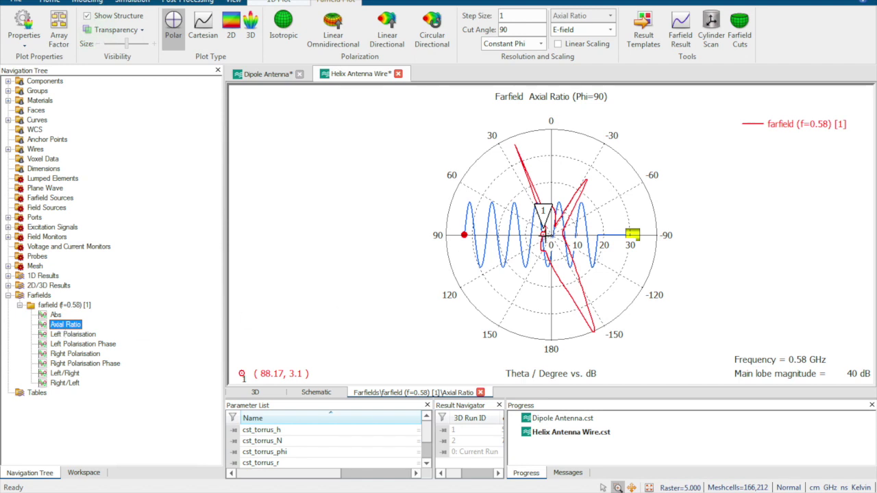
{"action": "left_click", "coordinate": [80, 336]}
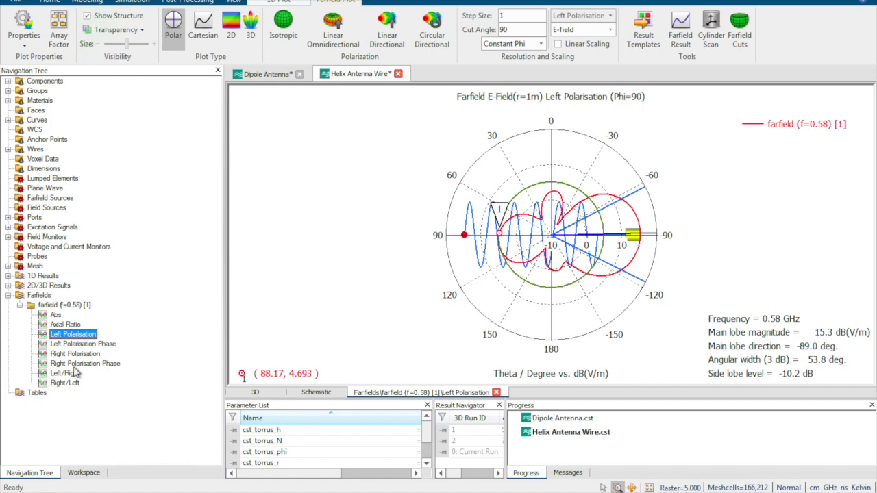
{"action": "left_click", "coordinate": [81, 355]}
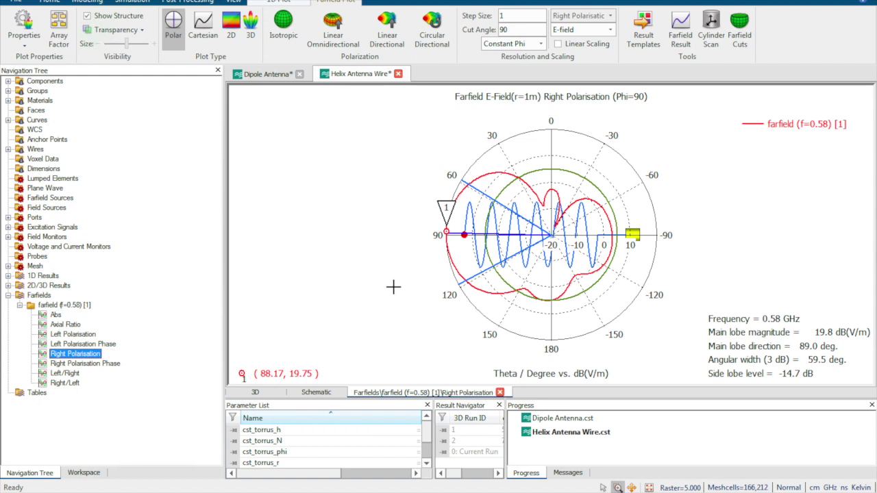
Examine the coordinate system and polarization choices in the helix farfield's axes properties, and close them without changes
{"action": "left_click", "coordinate": [44, 81]}
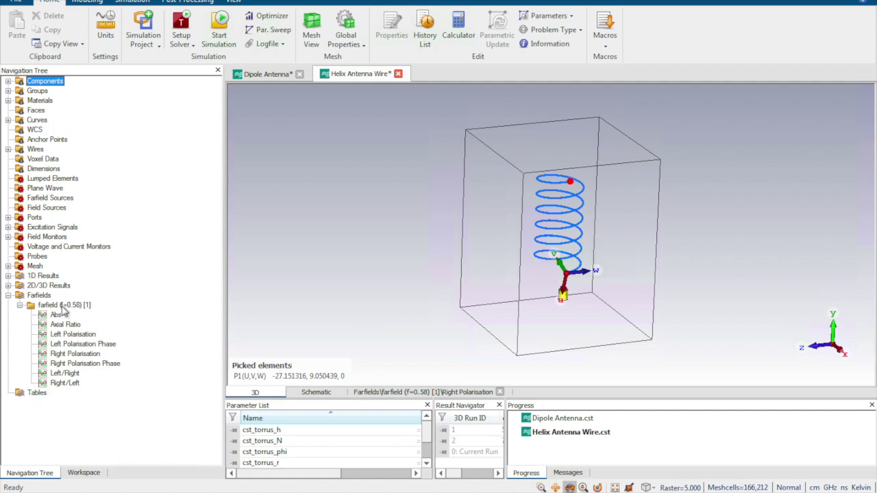
{"action": "left_click", "coordinate": [61, 308]}
{"action": "right_click", "coordinate": [63, 309]}
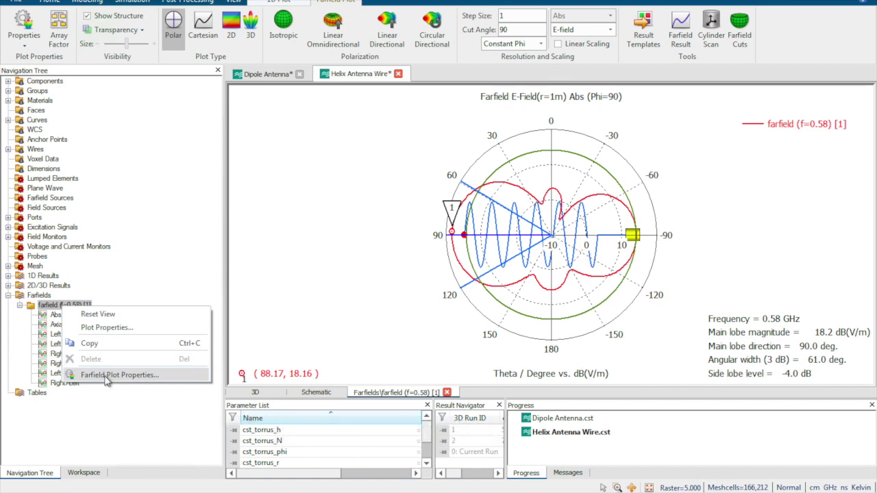
{"action": "left_click", "coordinate": [109, 376]}
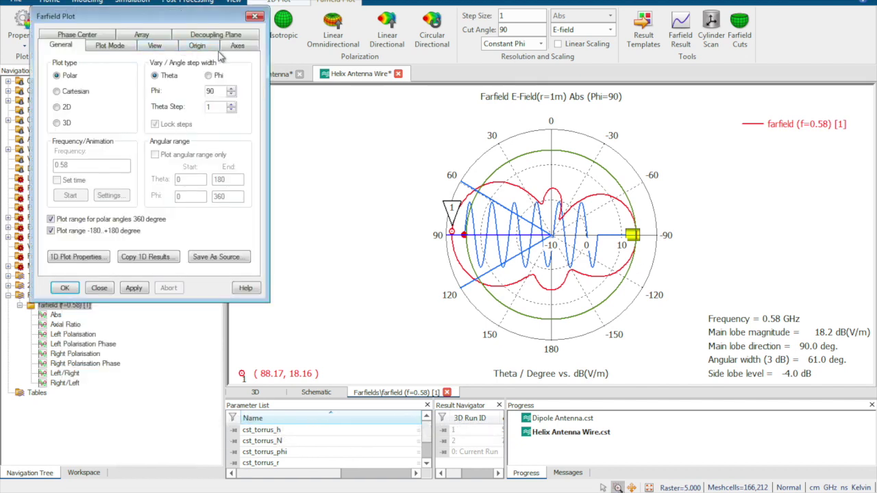
{"action": "left_click", "coordinate": [236, 48]}
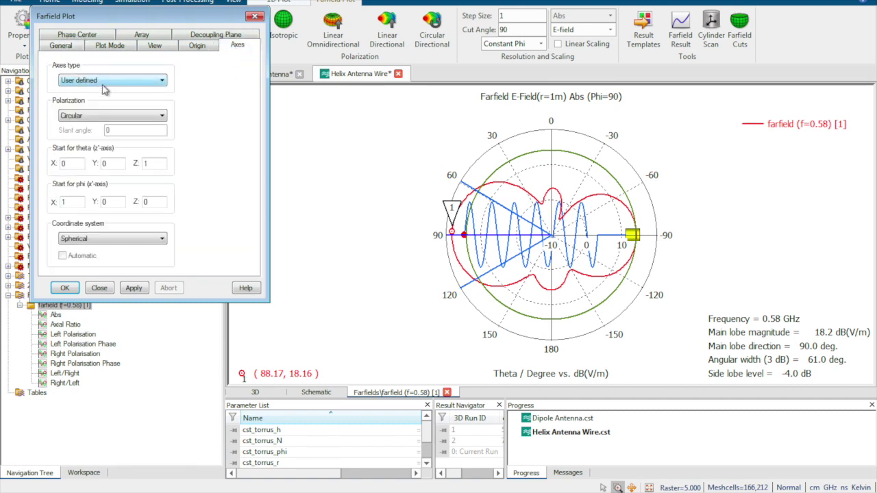
{"action": "left_click", "coordinate": [114, 240]}
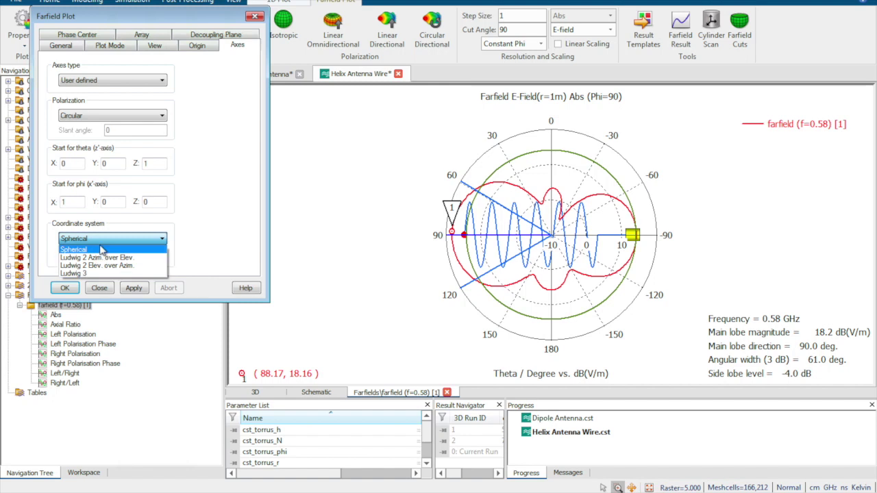
{"action": "left_click", "coordinate": [225, 216]}
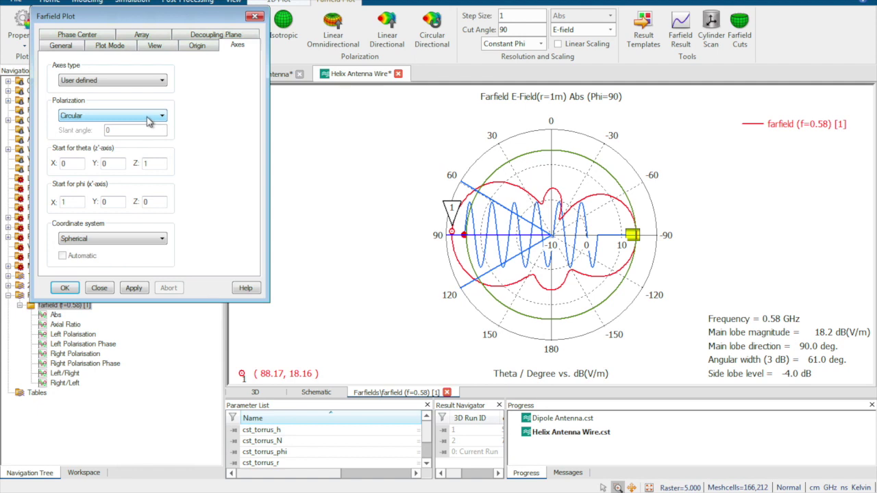
{"action": "left_click", "coordinate": [154, 118]}
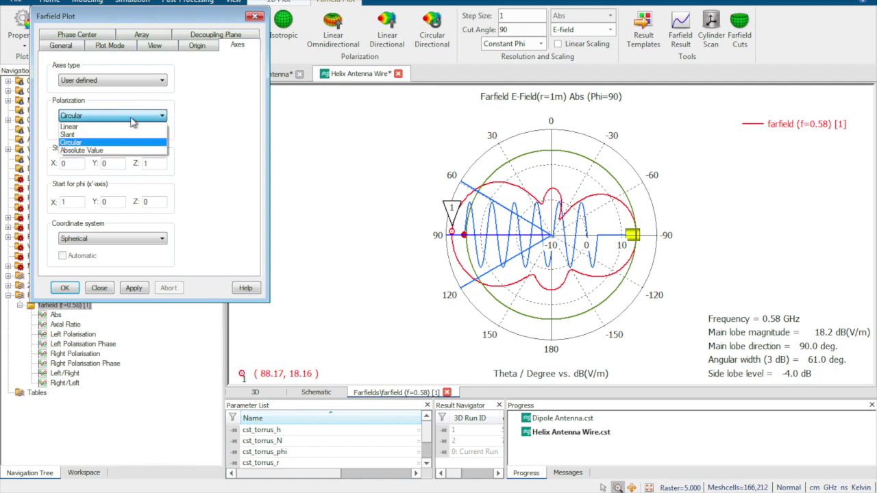
{"action": "left_click", "coordinate": [207, 139]}
{"action": "left_click", "coordinate": [255, 16]}
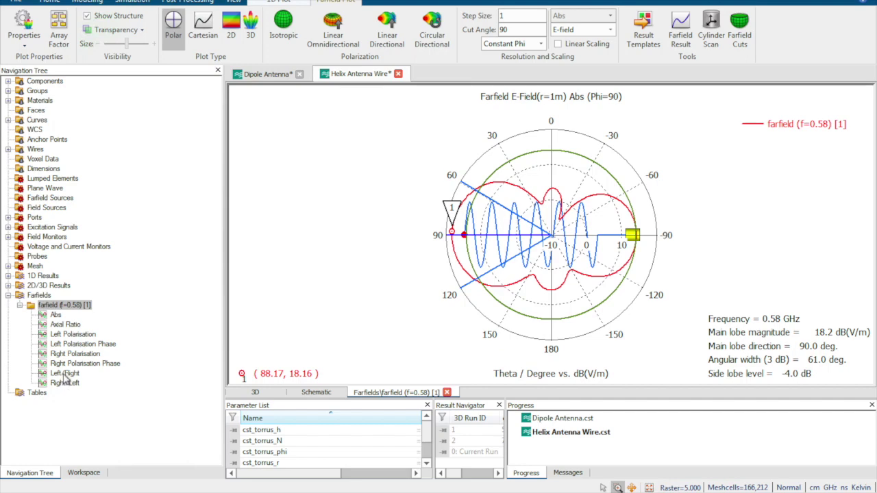
View the Theta farfield component in the Dipole Antenna project and return to the helix project for comparison
{"action": "left_click", "coordinate": [281, 74]}
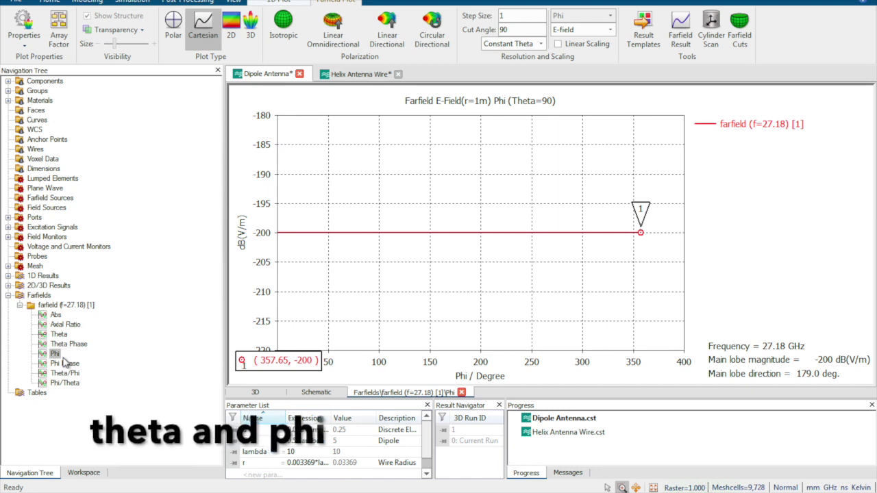
{"action": "left_click", "coordinate": [57, 335]}
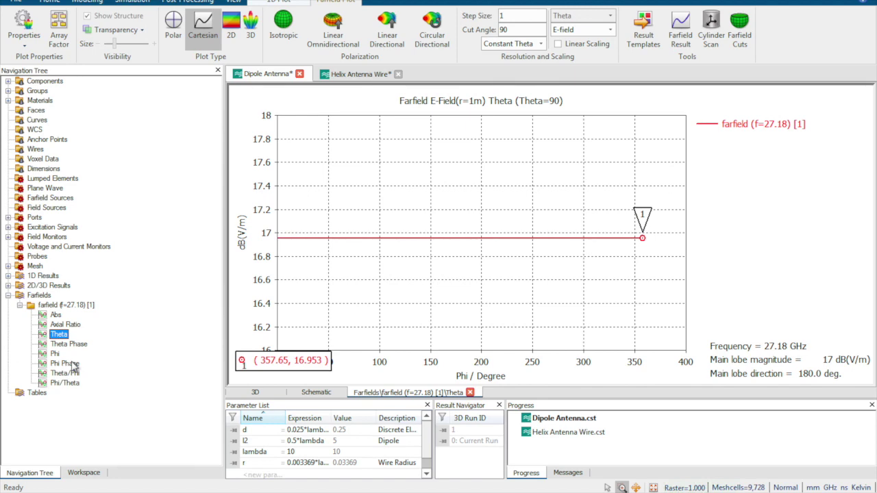
{"action": "key", "text": "ctrl+Tab"}
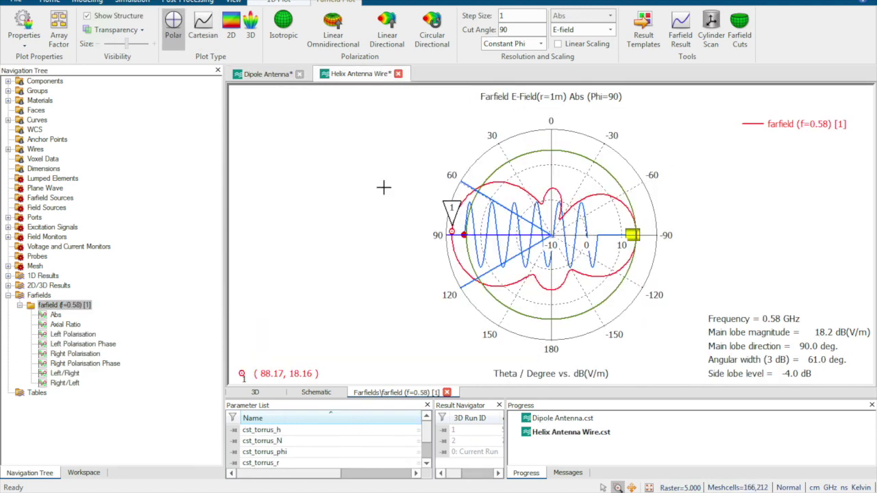